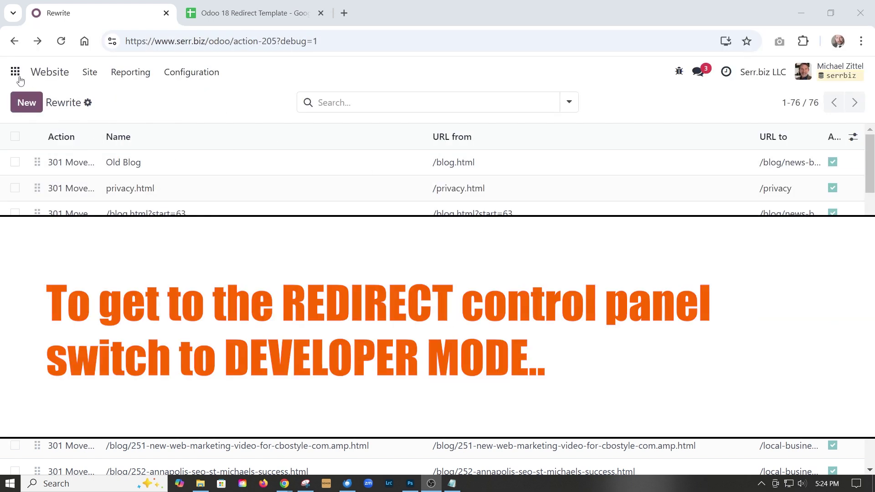
- Turn on developer mode with assets in Settings, then launch the Website app
click(18, 73)
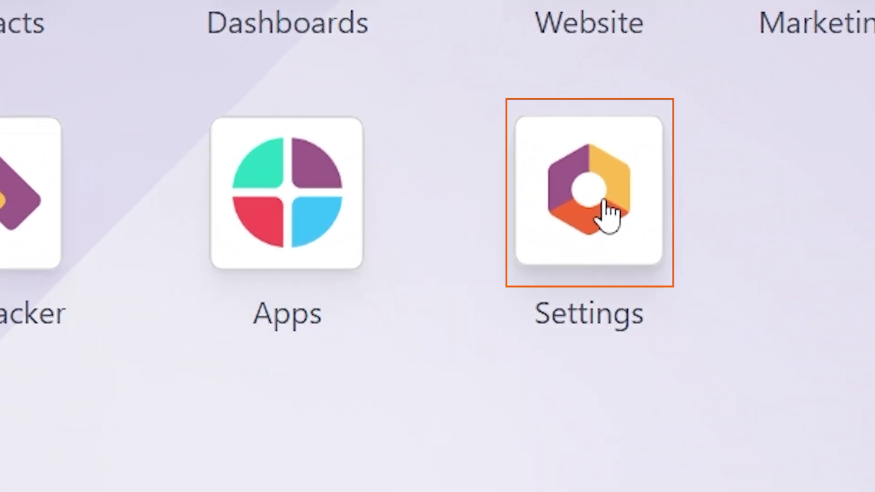
click(606, 215)
scroll(269, 250, down, 15)
scroll(270, 246, up, 5)
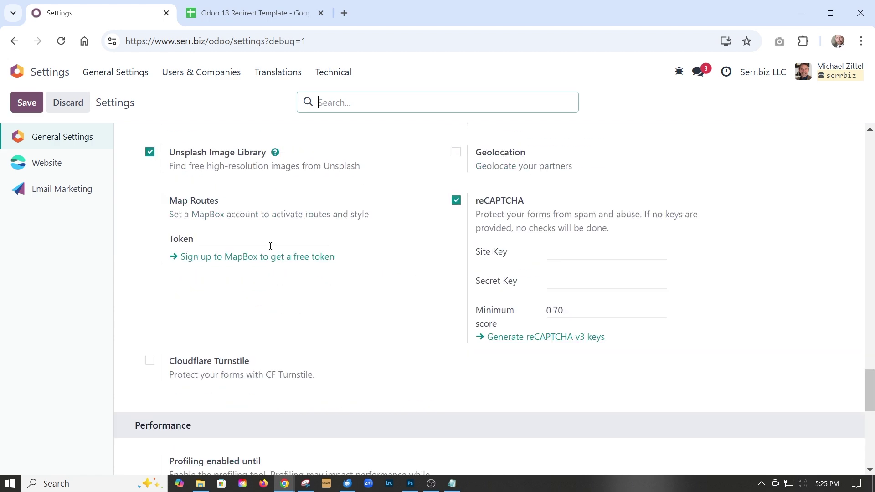
scroll(270, 246, down, 8)
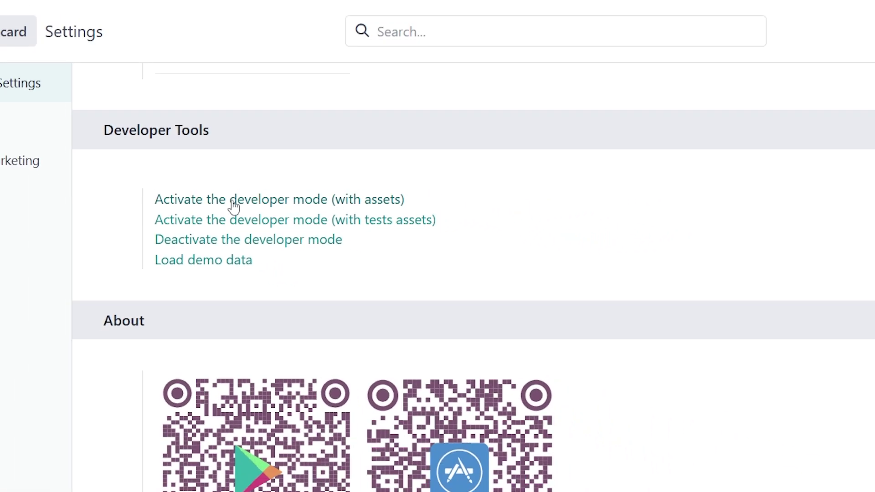
click(271, 155)
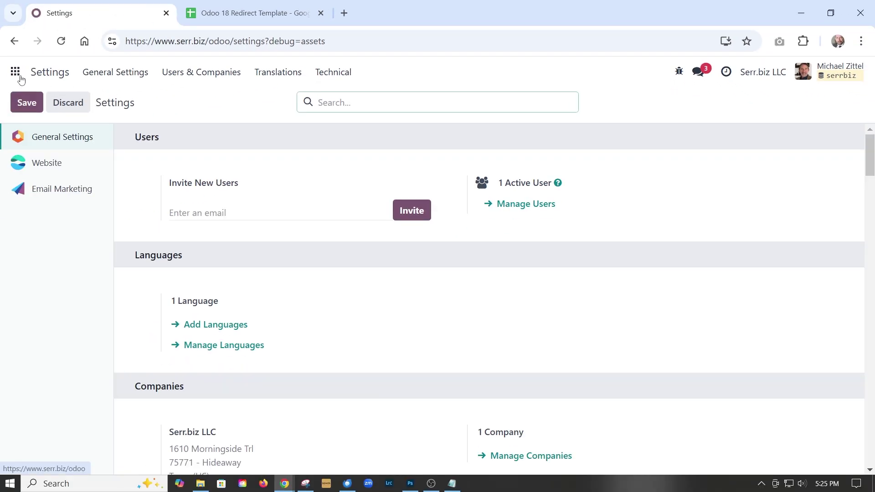
click(16, 72)
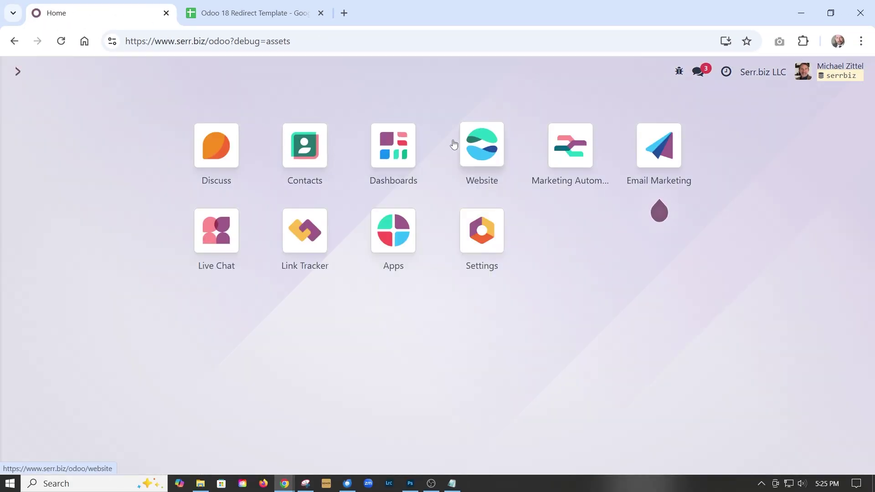
click(480, 147)
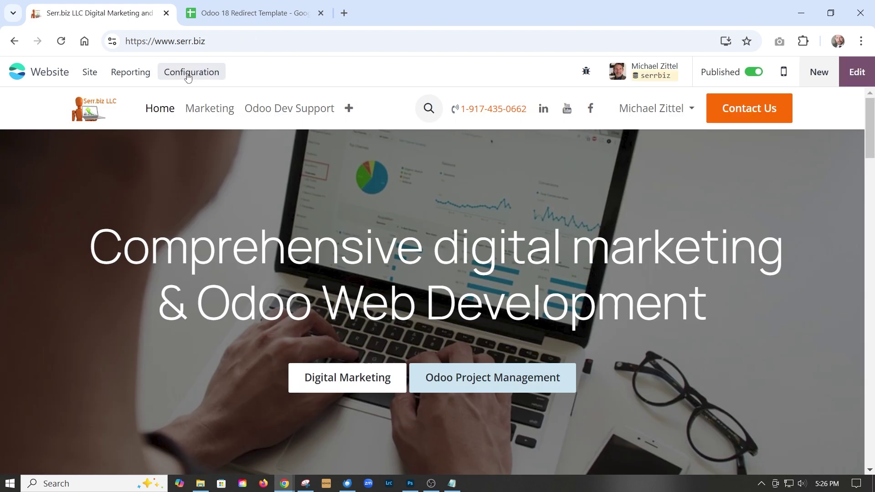
- Create a new website redirect named oldURL from Configuration > Redirects
click(188, 74)
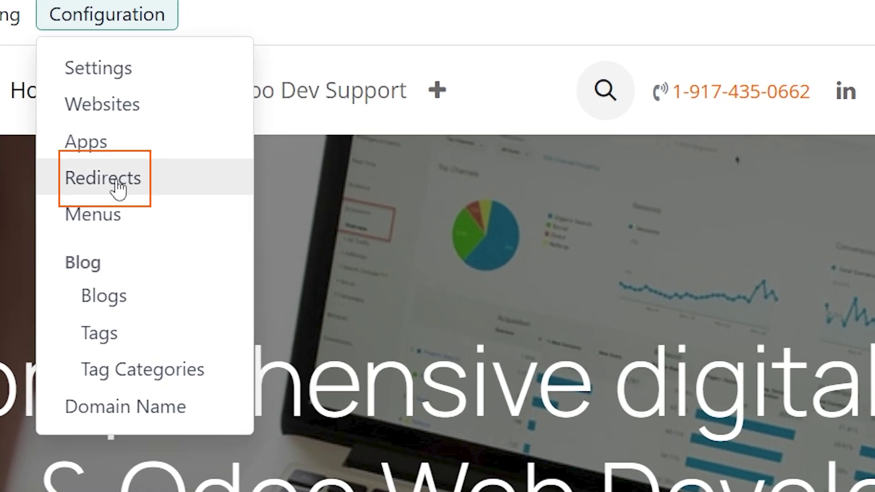
click(117, 188)
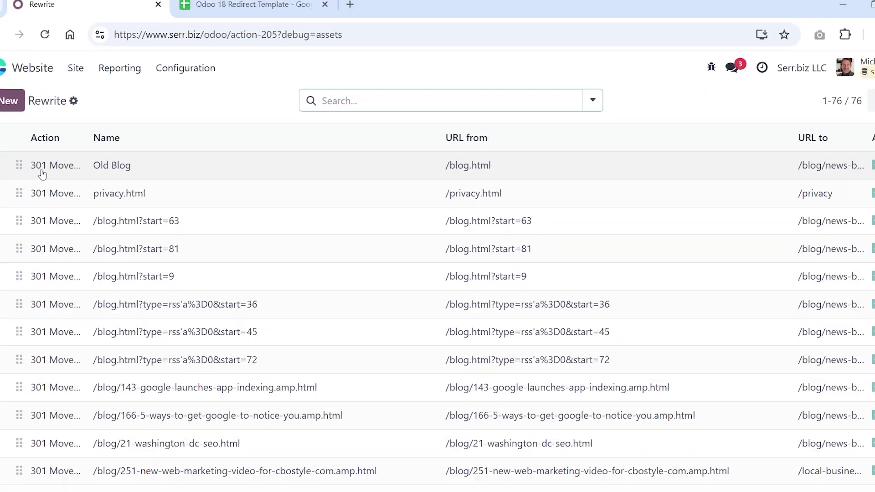
click(3, 103)
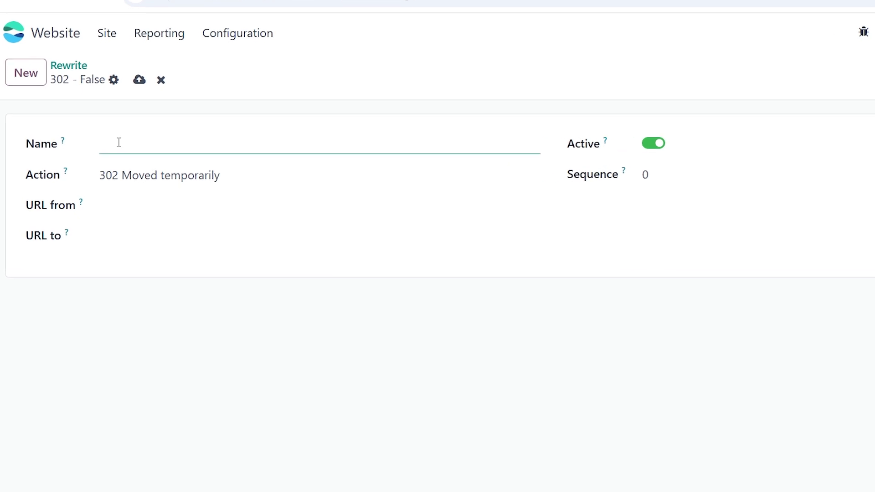
text(oldURL)
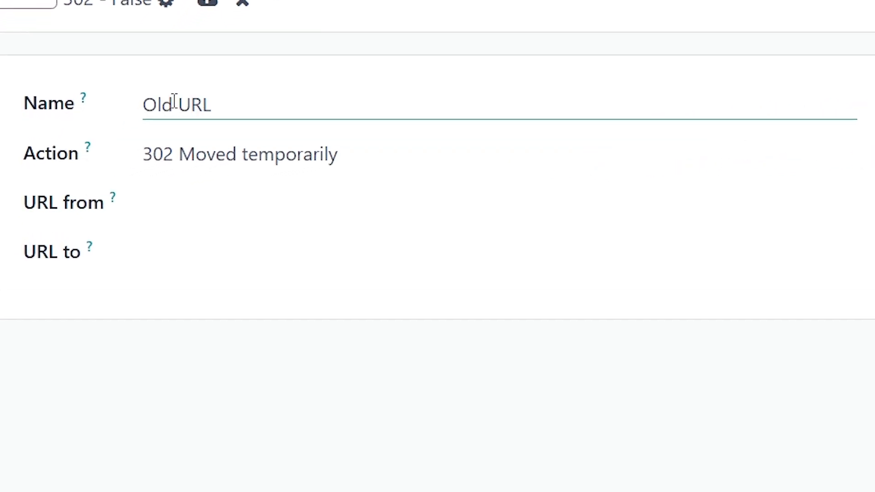
- Set the redirect to 301 Moved permanently from /old.html to /new
click(211, 165)
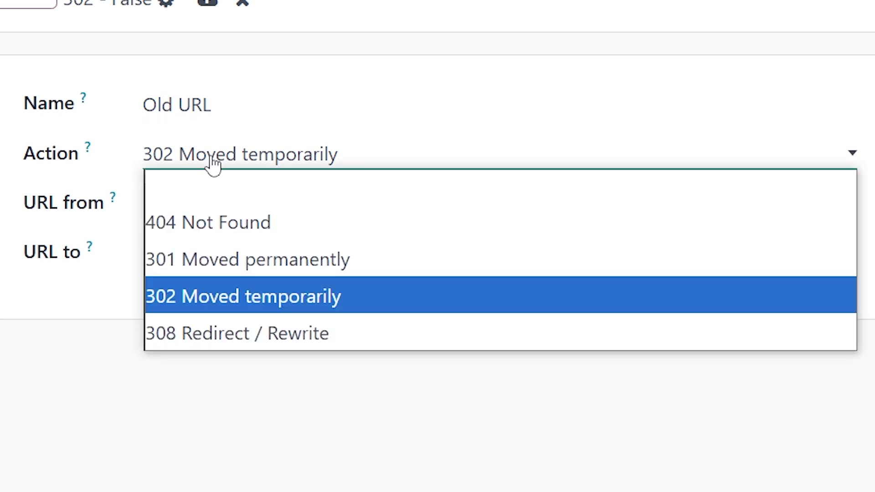
click(204, 268)
click(172, 211)
text(/old)
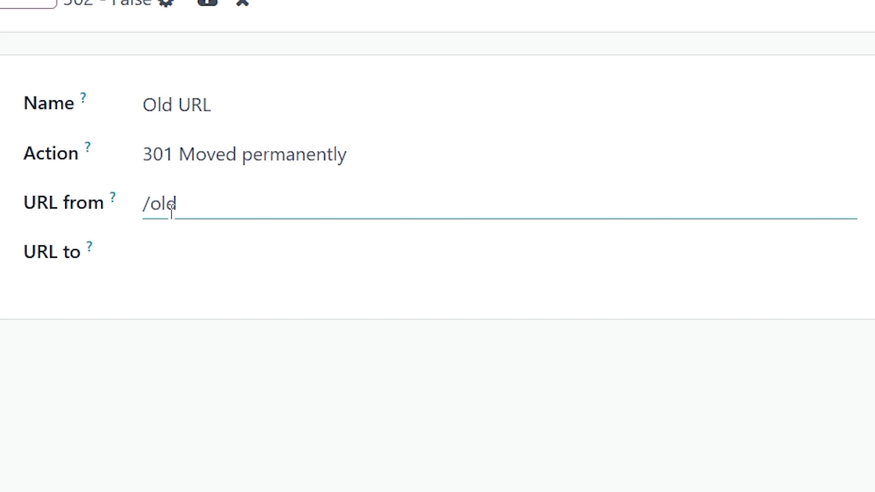
text(.html)
click(146, 254)
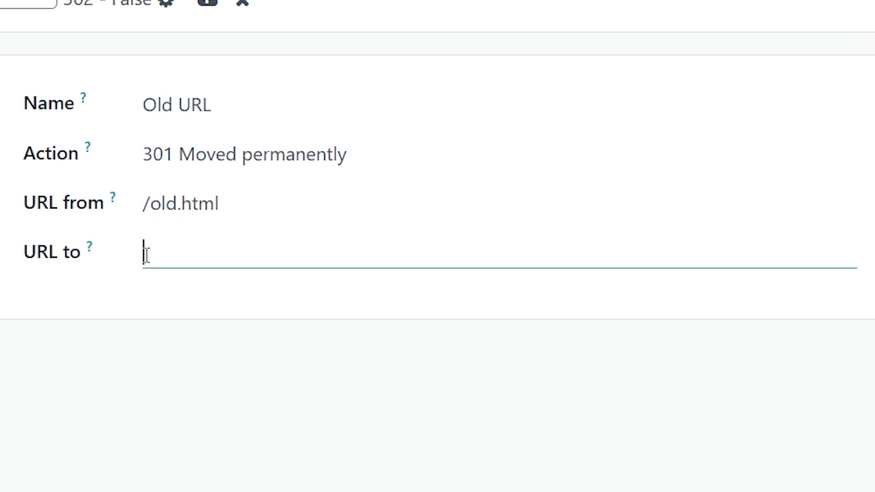
text(/new)
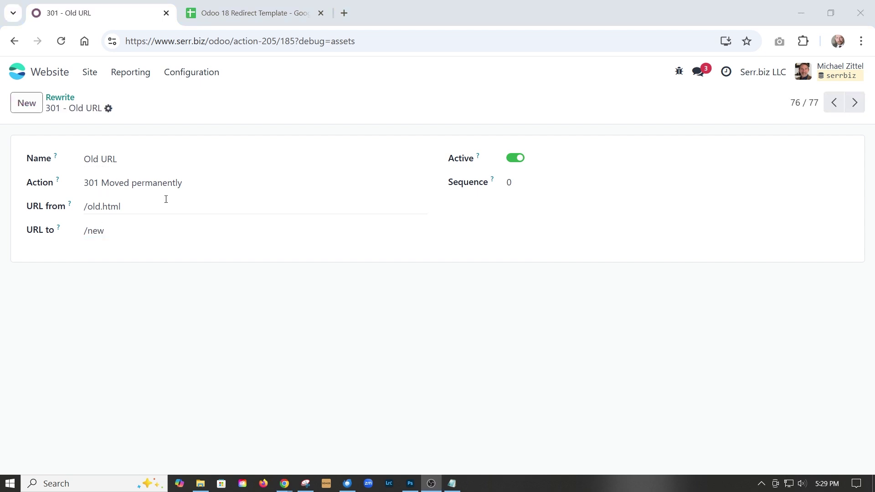
- Visit old.html on the site to test the redirect
drag(129, 207, 86, 206)
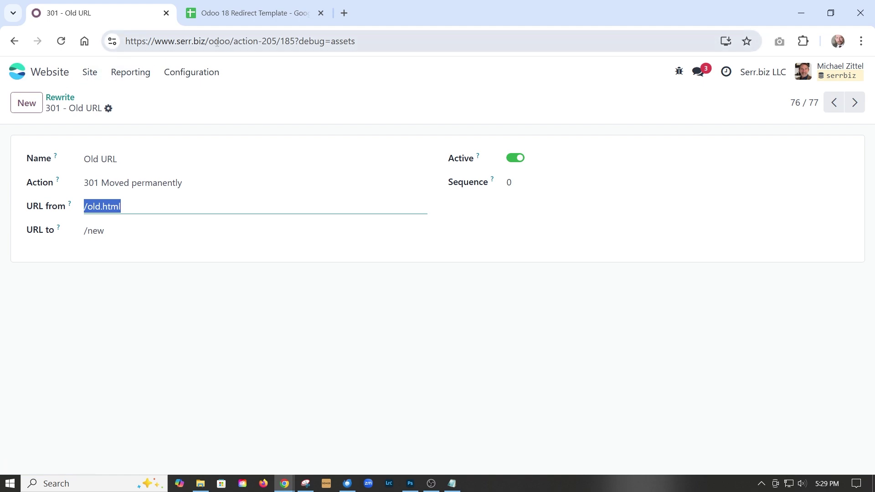
drag(211, 41, 400, 46)
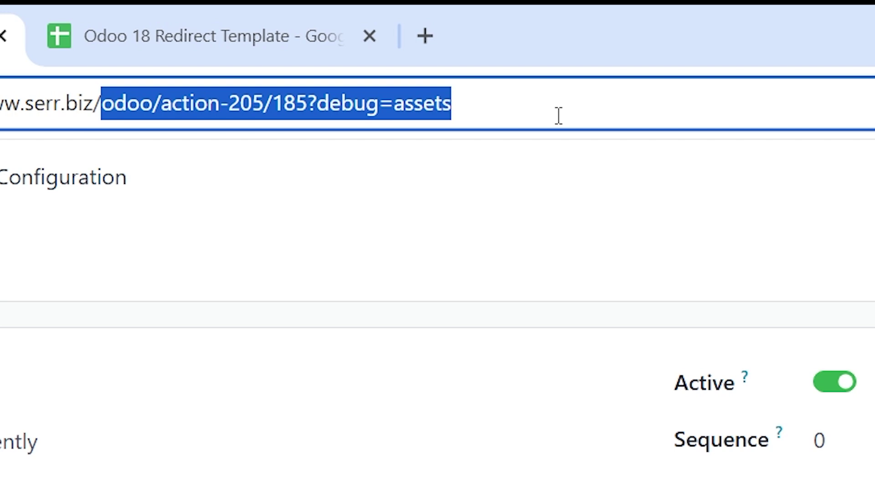
text(old.htm)
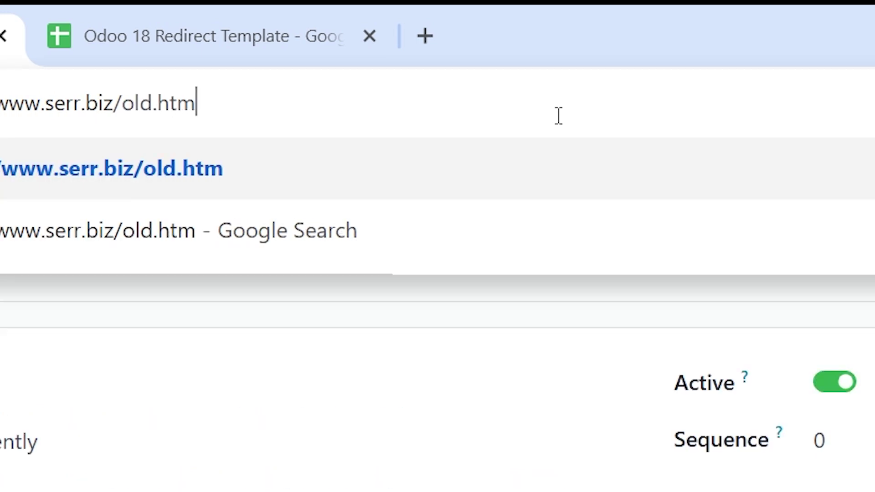
text(l)
key(Return)
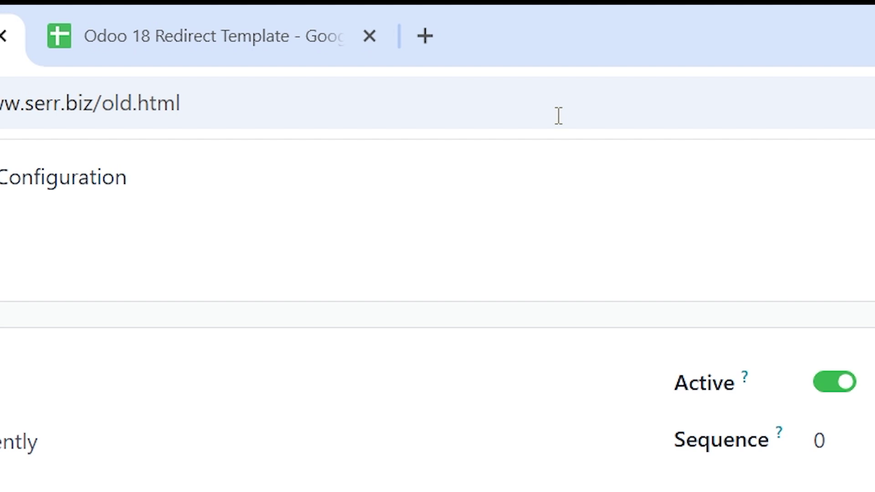
- Confirm the browser landed on the /new page showing its NEW PAGE text
click(148, 101)
drag(148, 101, 0, 103)
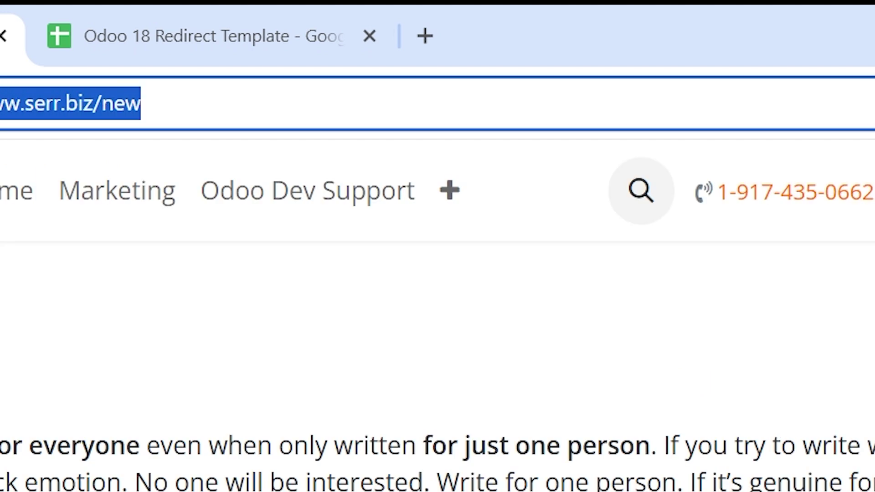
click(138, 162)
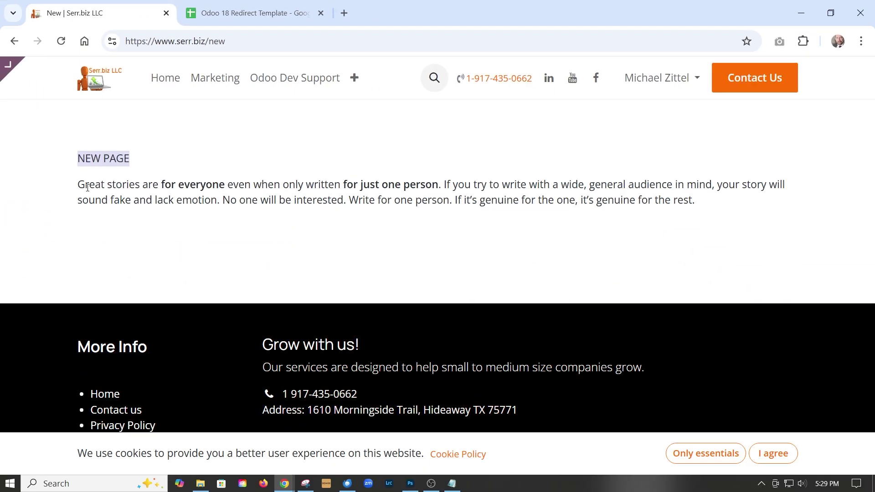
drag(80, 183, 699, 217)
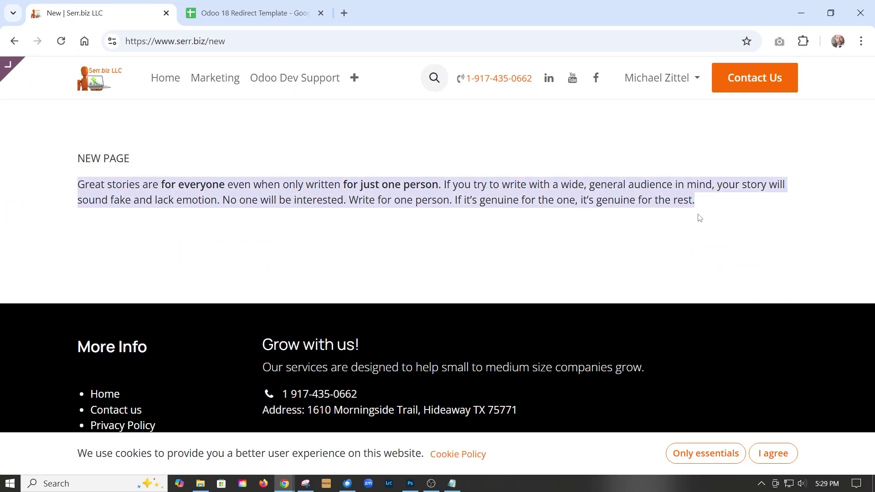
click(700, 217)
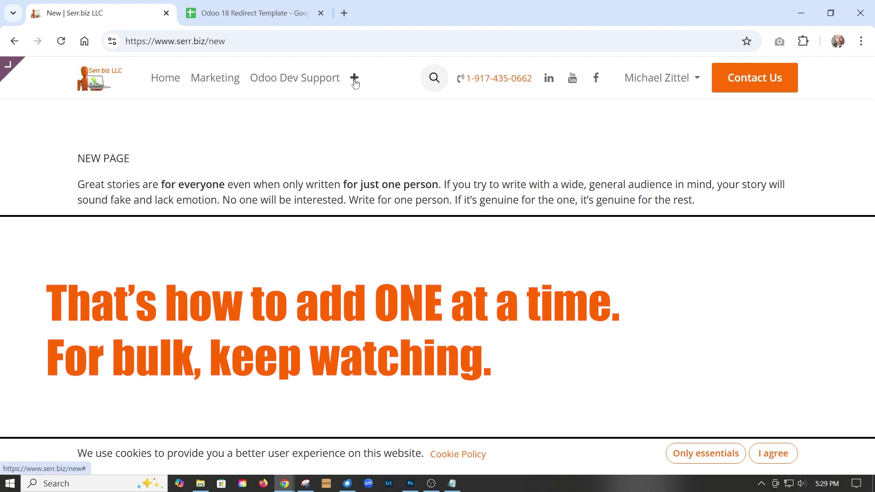
- Return to the Website editor and reopen the Redirects list from Configuration
click(355, 80)
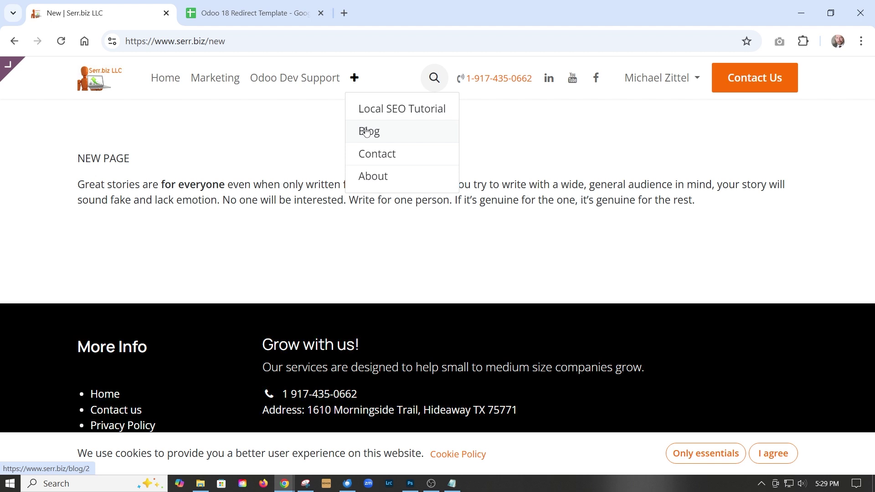
click(69, 75)
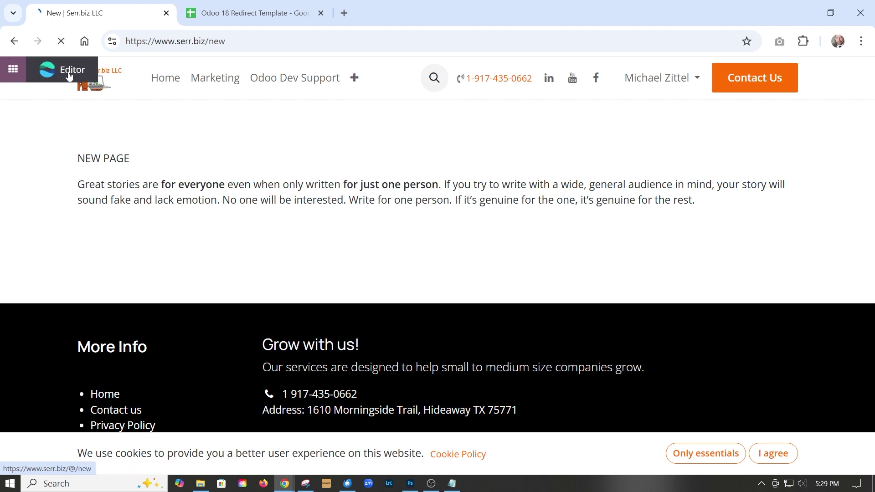
click(193, 73)
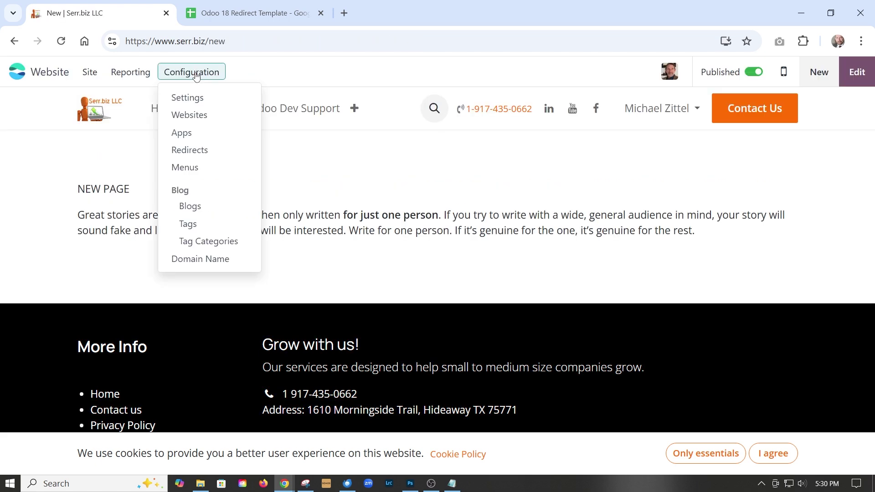
click(195, 155)
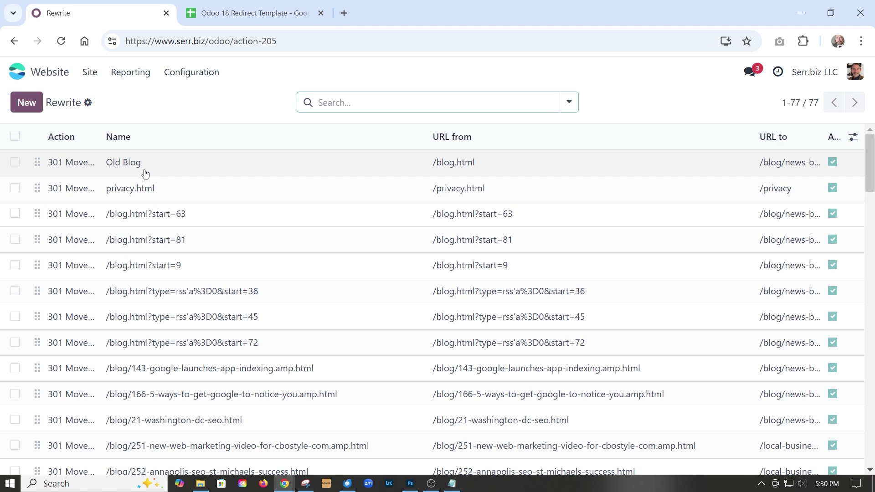
- Review the Redirect Template sheet's sample row and its empty Name, URL from and URL to cells
click(241, 14)
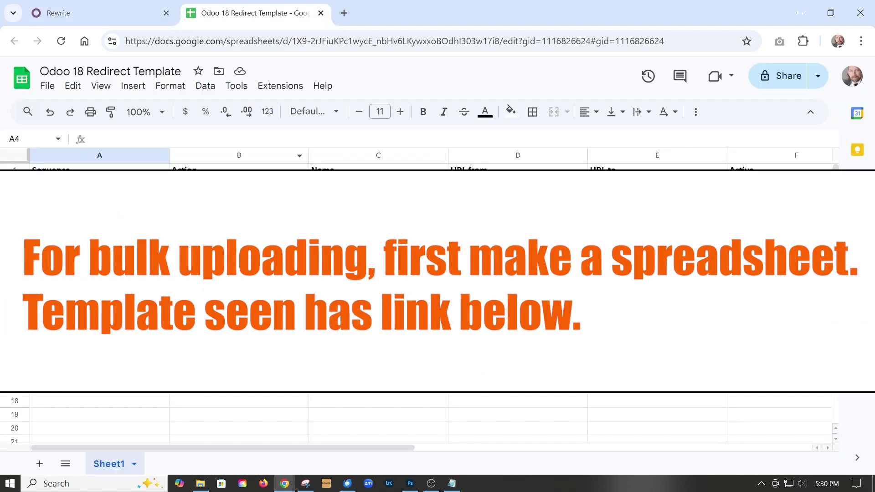
click(331, 186)
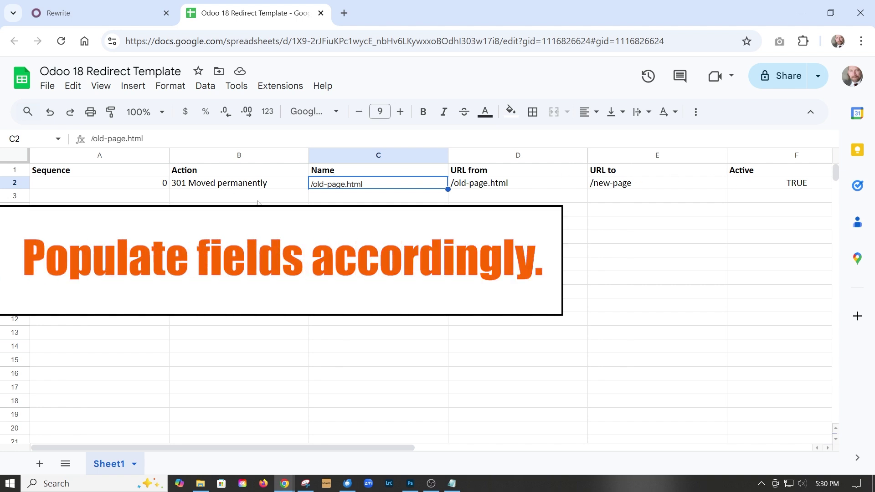
click(198, 200)
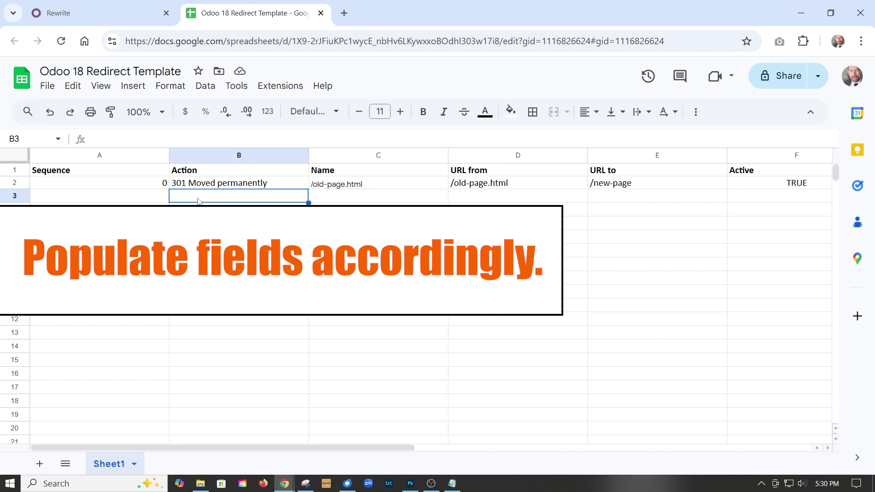
click(340, 187)
drag(337, 200, 390, 337)
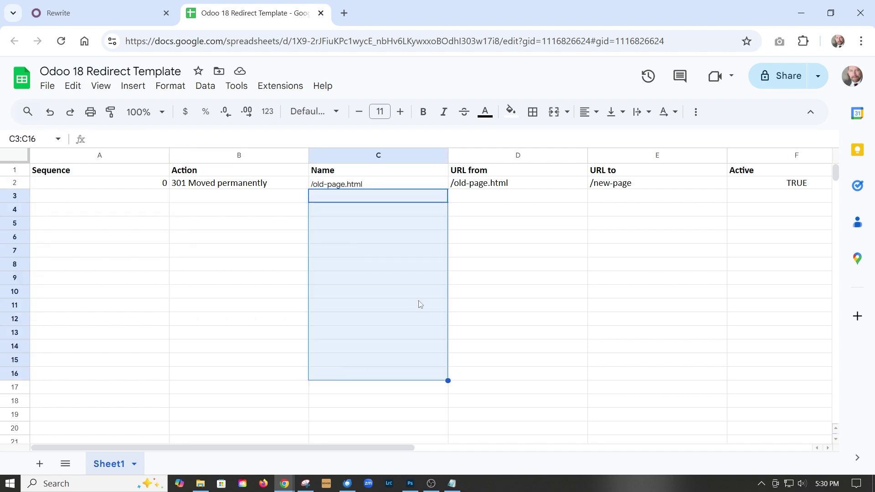
drag(486, 196, 494, 344)
drag(635, 219, 636, 296)
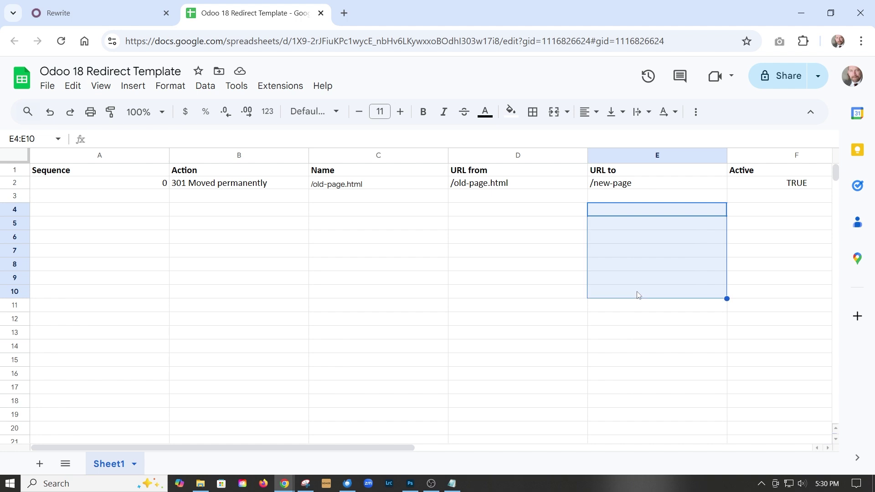
- Download the template as Odoo 18 Redirect Template.xlsx via File > Download > Microsoft Excel
click(48, 87)
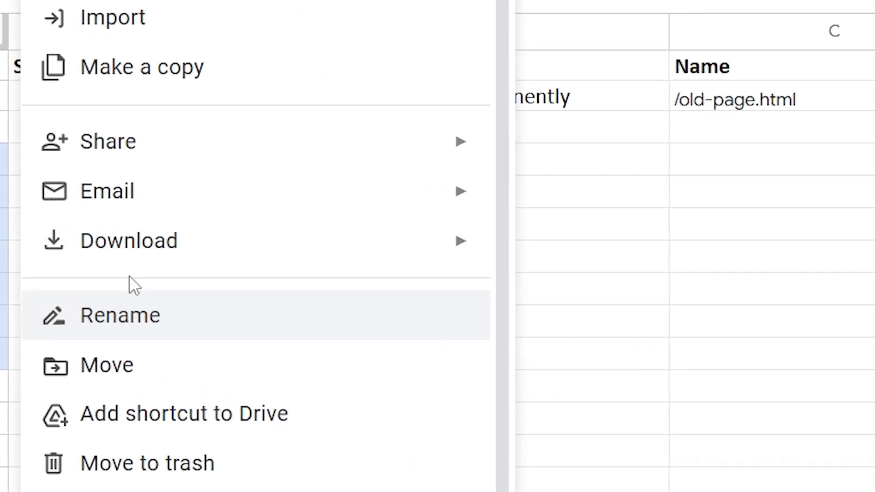
mouse_move(146, 239)
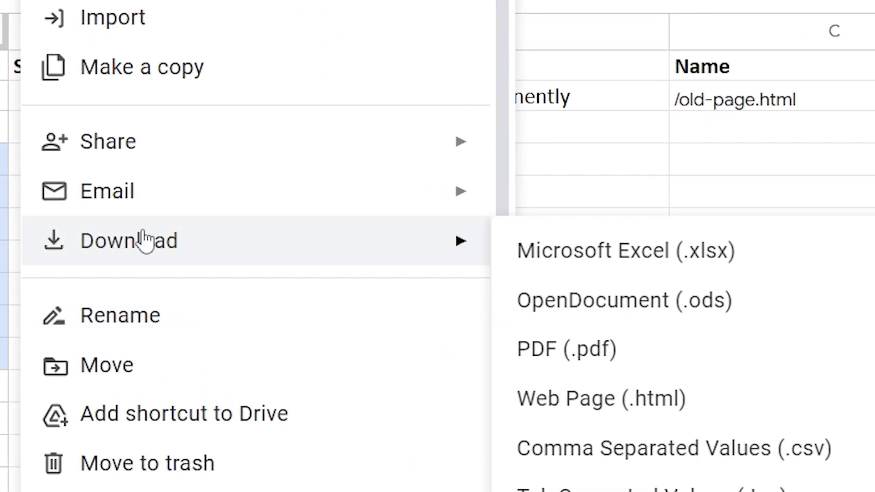
click(602, 263)
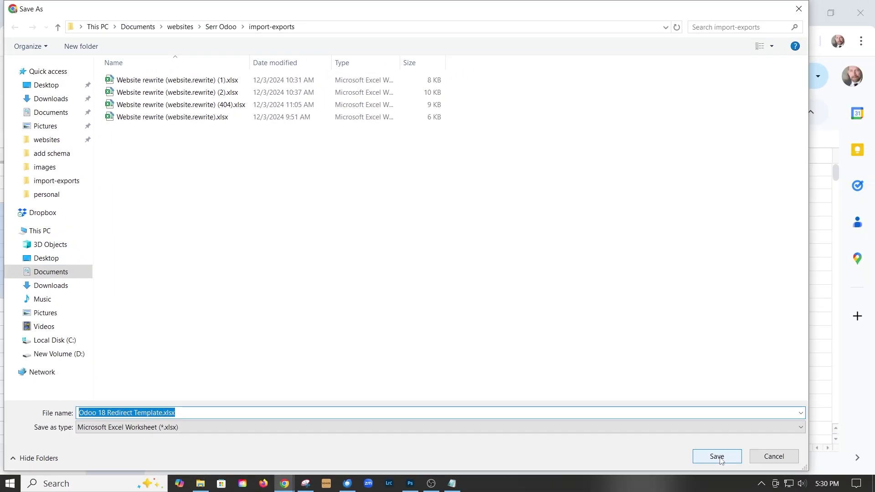
click(717, 457)
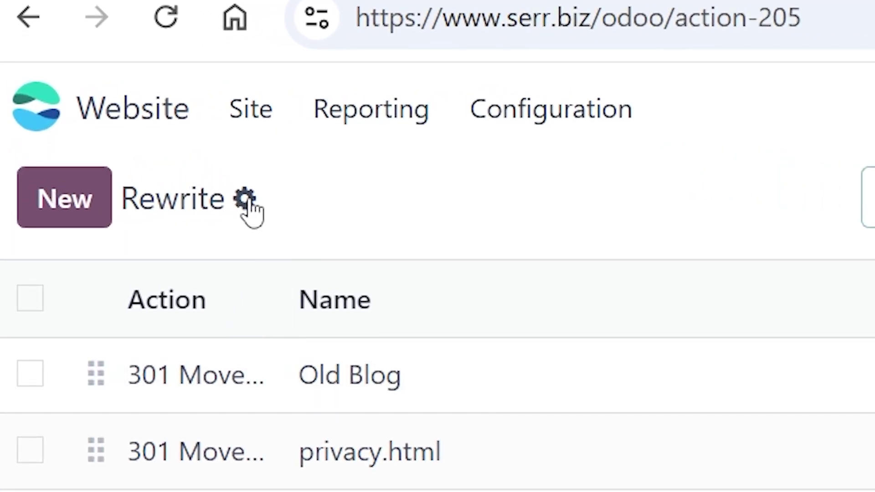
- Import Odoo 18 Redirect Template.xlsx into the redirects, testing it first, then importing the record
click(246, 199)
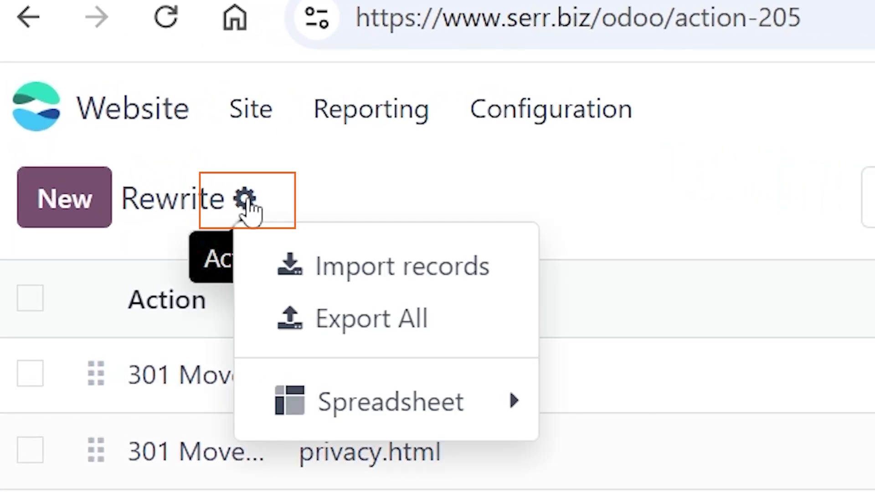
click(358, 282)
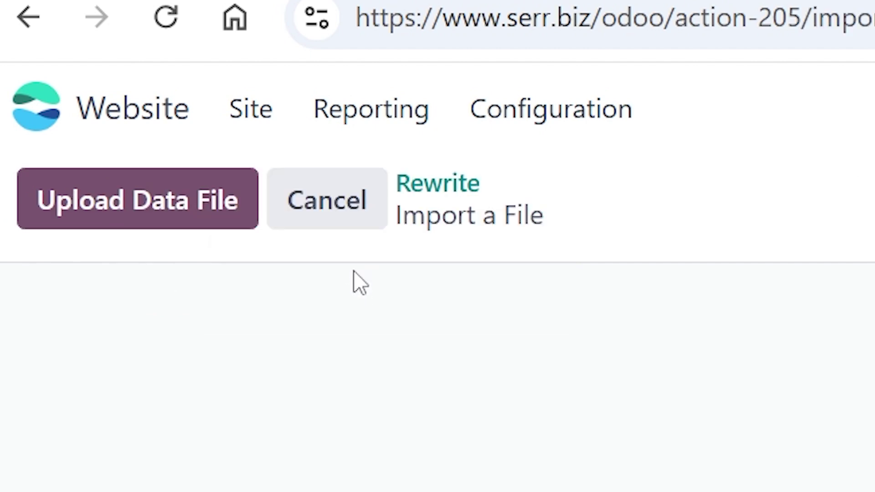
click(105, 209)
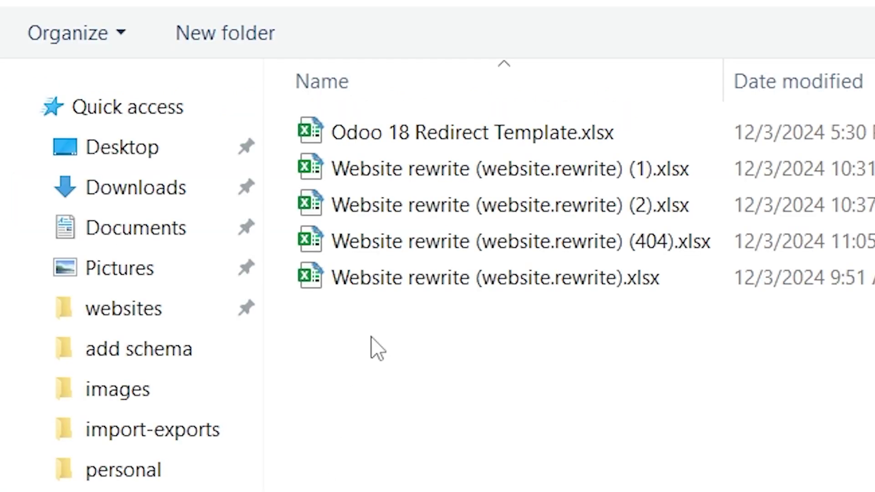
click(456, 130)
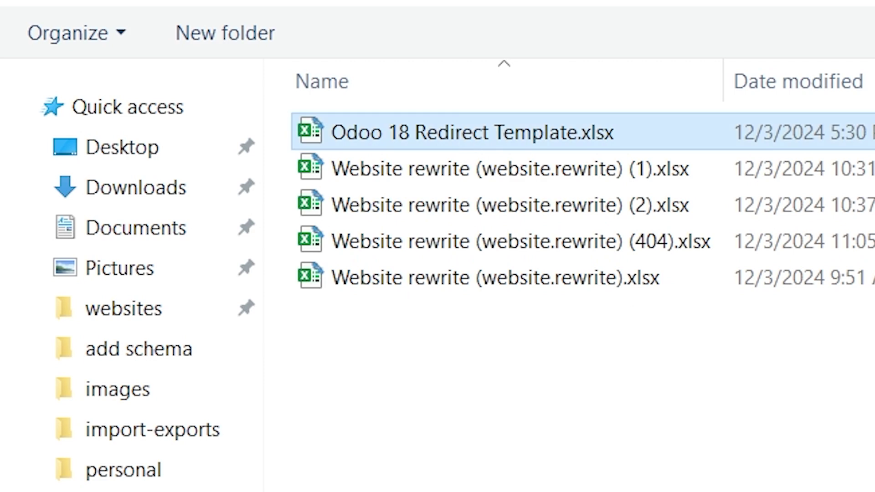
key(Return)
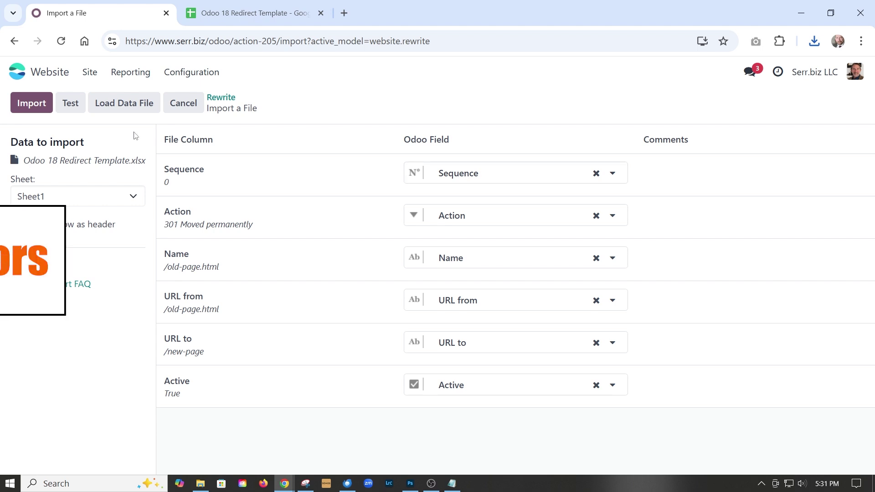
click(71, 107)
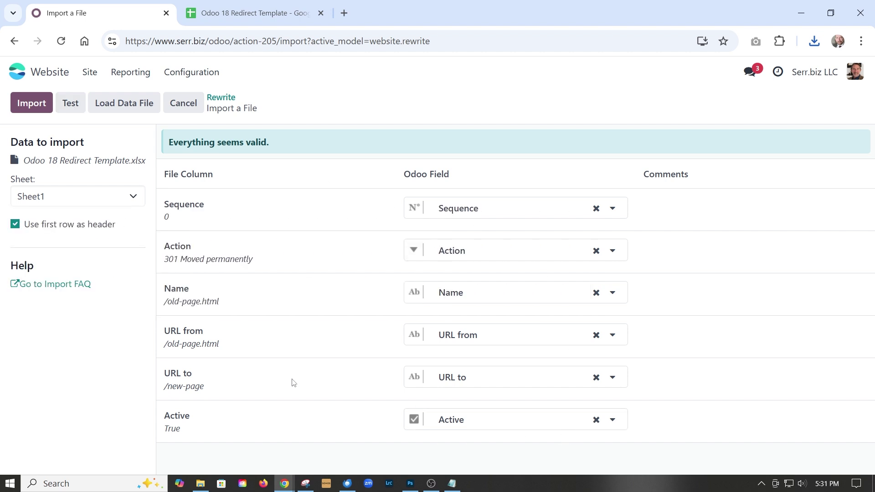
click(29, 107)
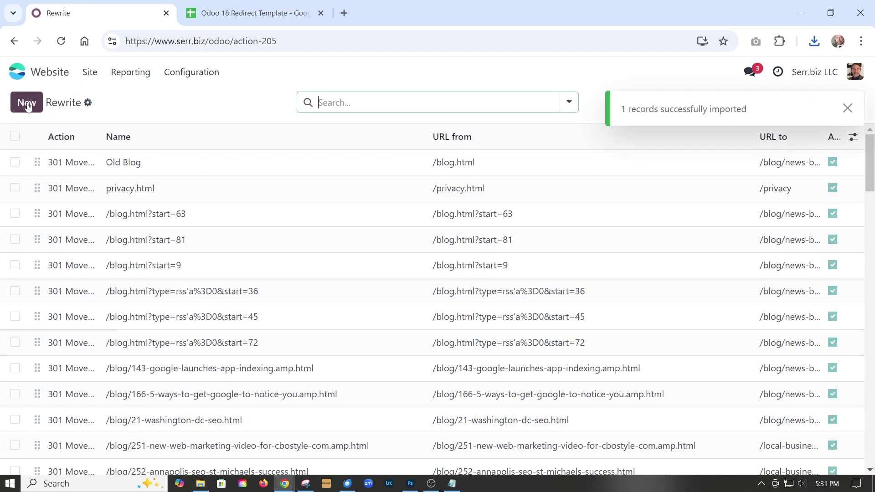
- Copy /old-page.html from the template and search the Rewrite list for it
key(ctrl+Tab)
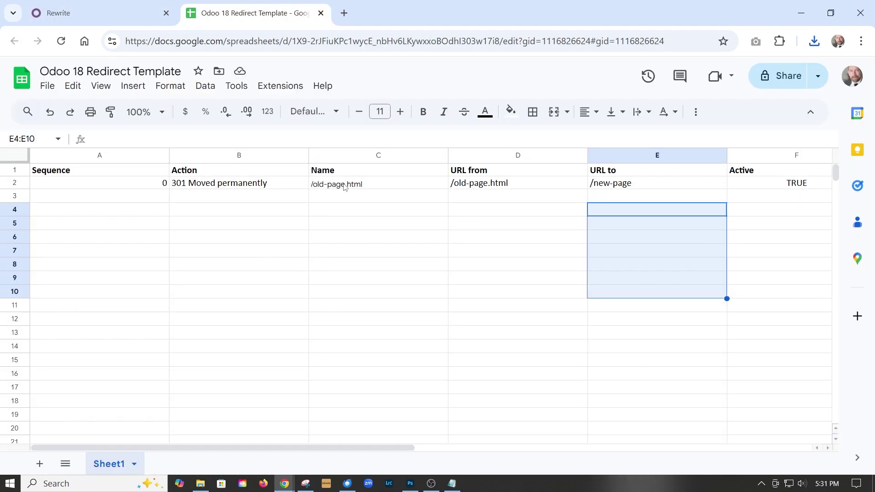
double_click(373, 185)
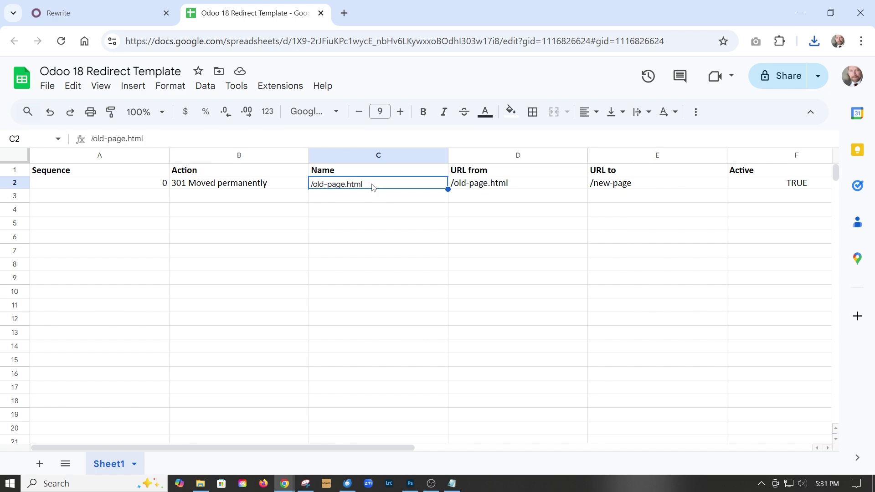
drag(369, 182, 305, 184)
key(ctrl+c)
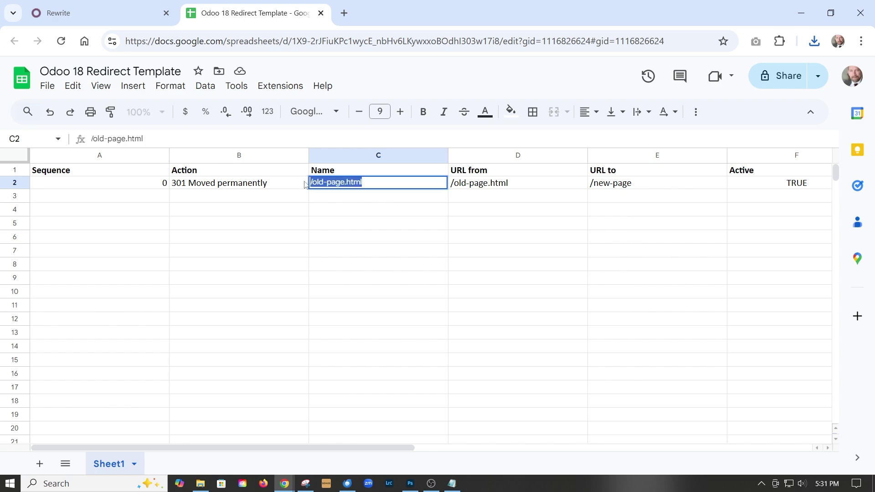
click(78, 14)
click(341, 102)
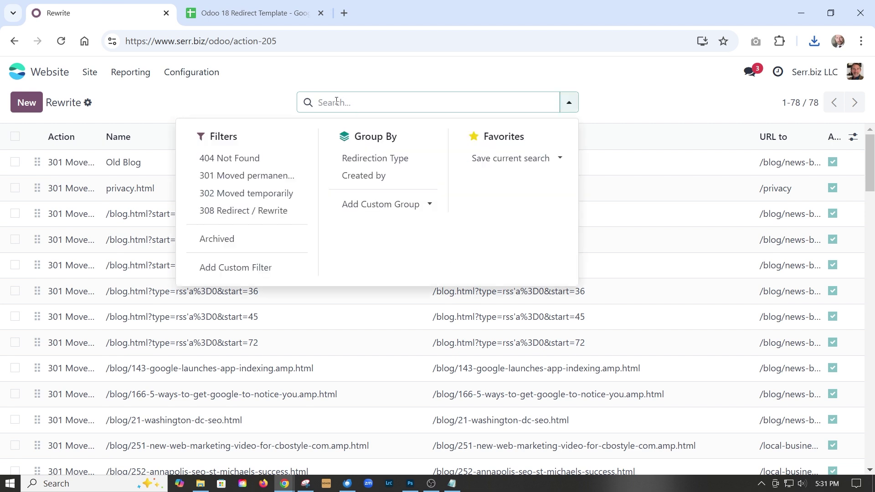
key(ctrl+v)
key(Return)
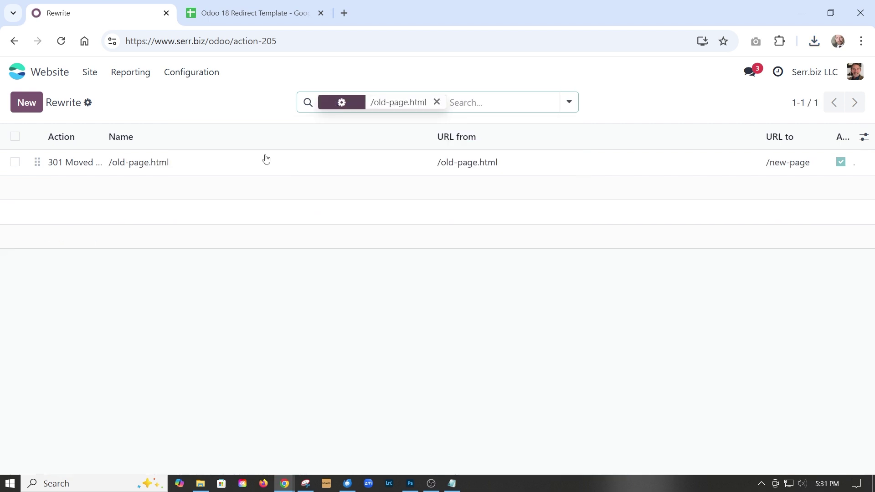